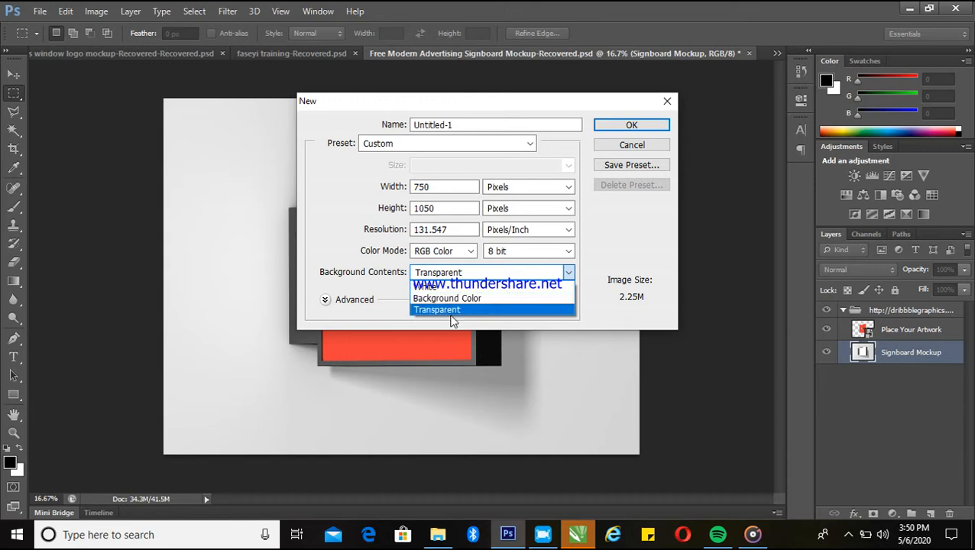
- Create a new 750 × 1050 pixel RGB document with transparent background contents
left_click(451, 318)
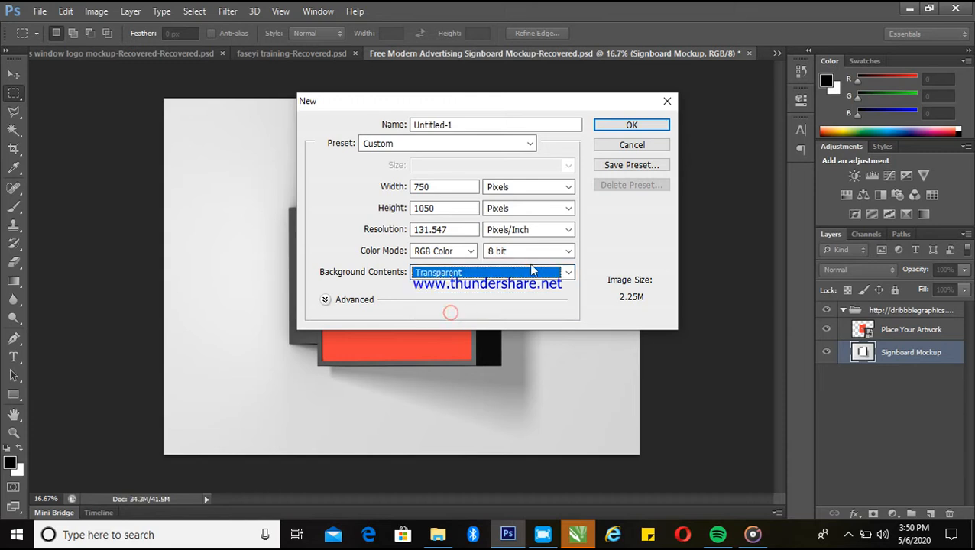
left_click(631, 126)
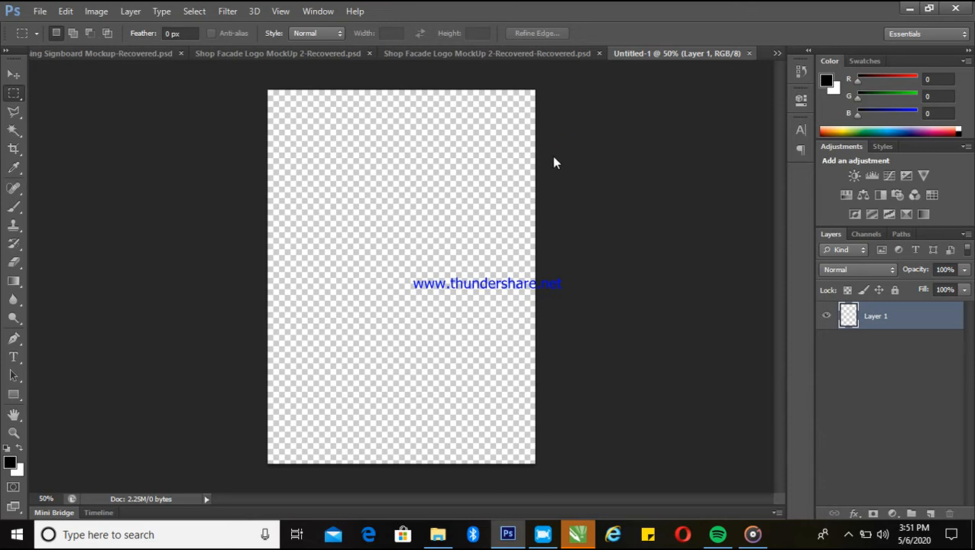
- Open the JPG portrait of the man against an orange background from the Documents folder
key("ctrl+o")
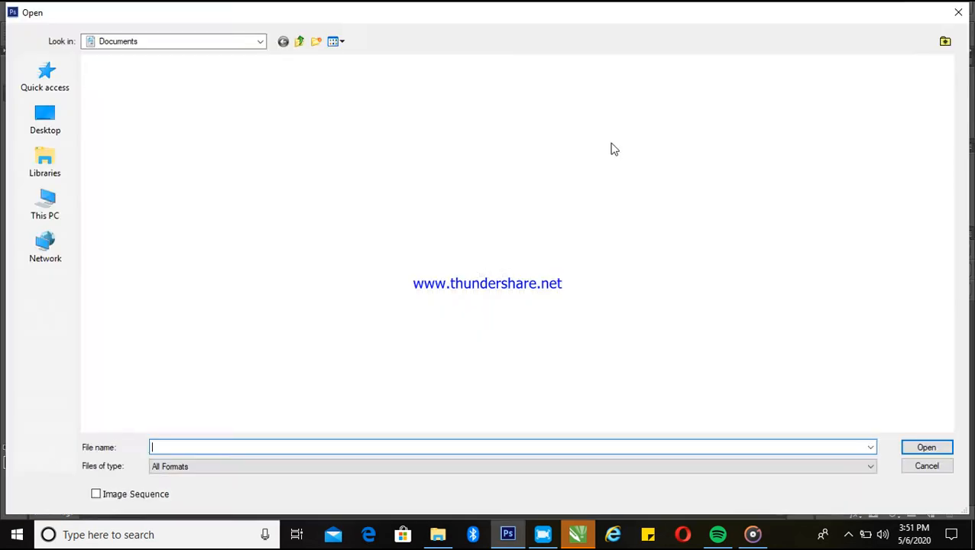
left_click(961, 8)
left_click(37, 11)
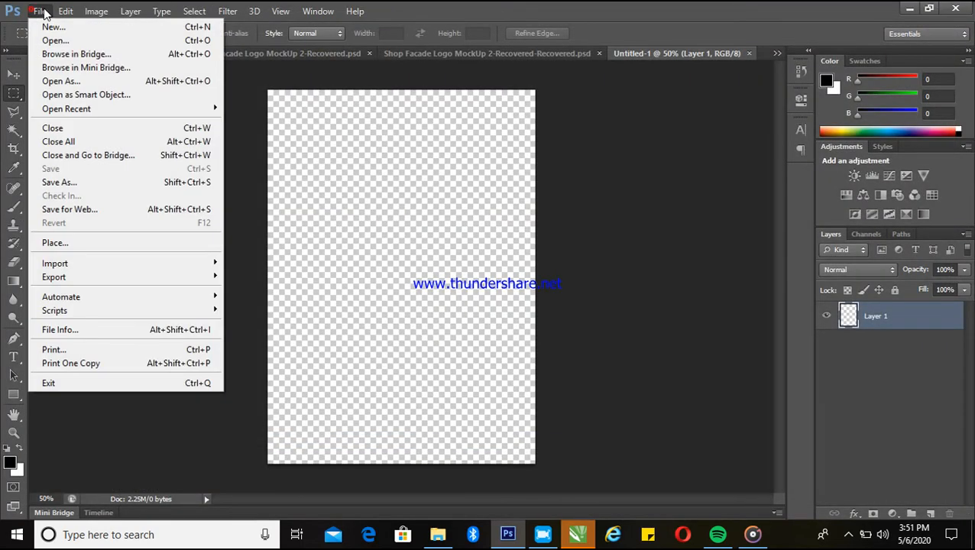
left_click(51, 41)
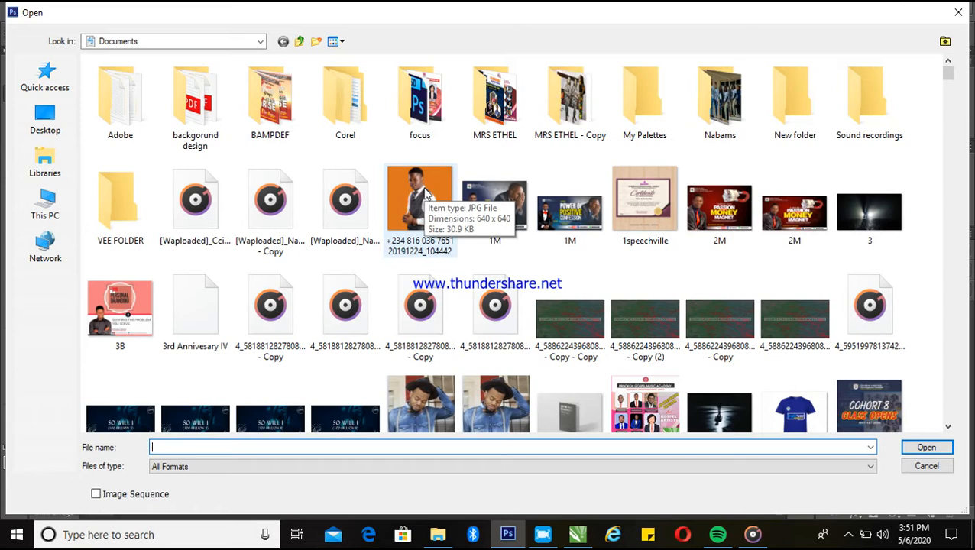
left_click(426, 194)
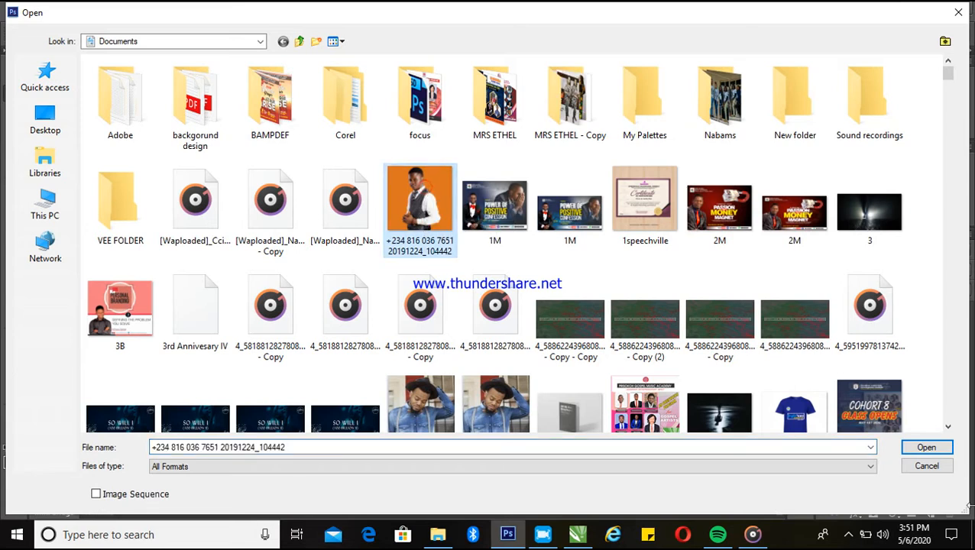
left_click(923, 450)
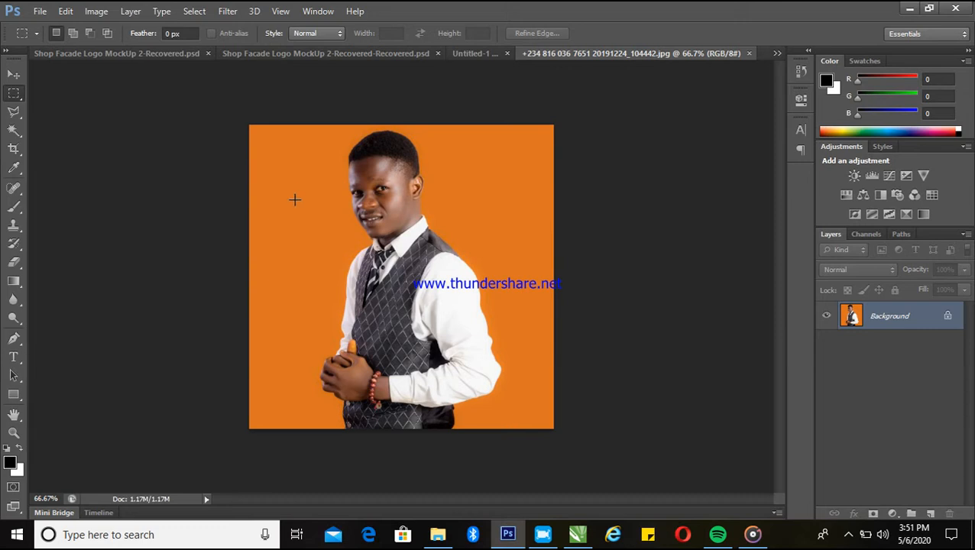
- Select the entire portrait photo with the Rectangular Marquee tool and copy it
left_click_drag(245, 122, 258, 131)
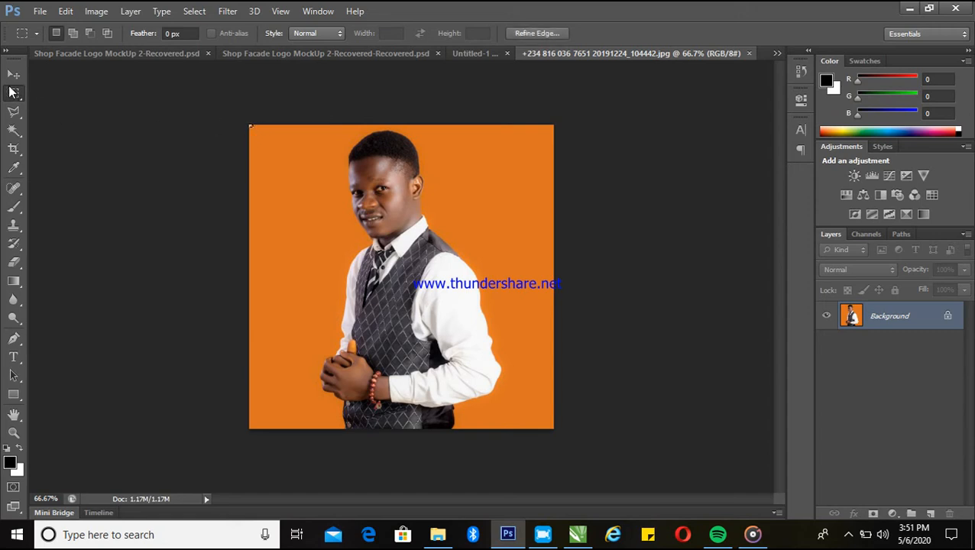
right_click(12, 97)
left_click(12, 97)
left_click_drag(248, 123, 560, 433)
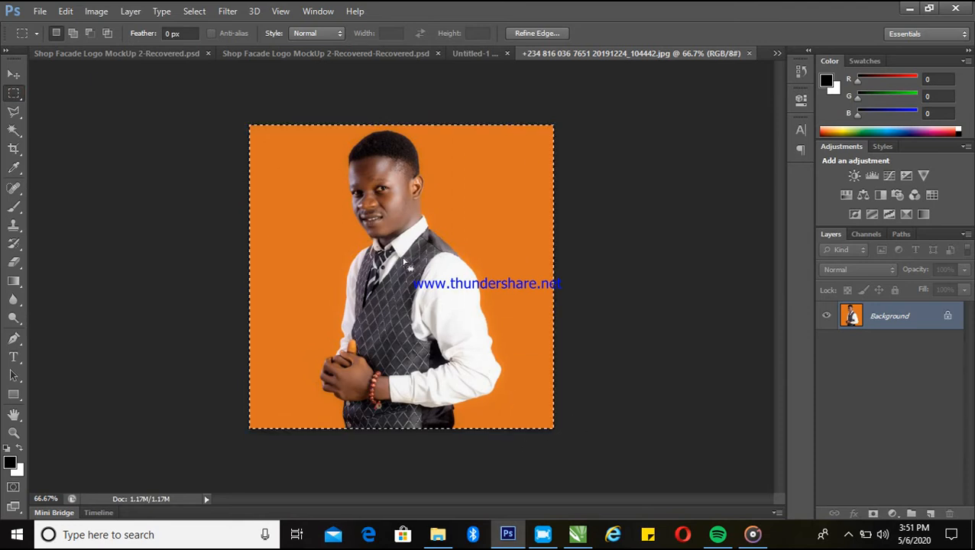
right_click(403, 261)
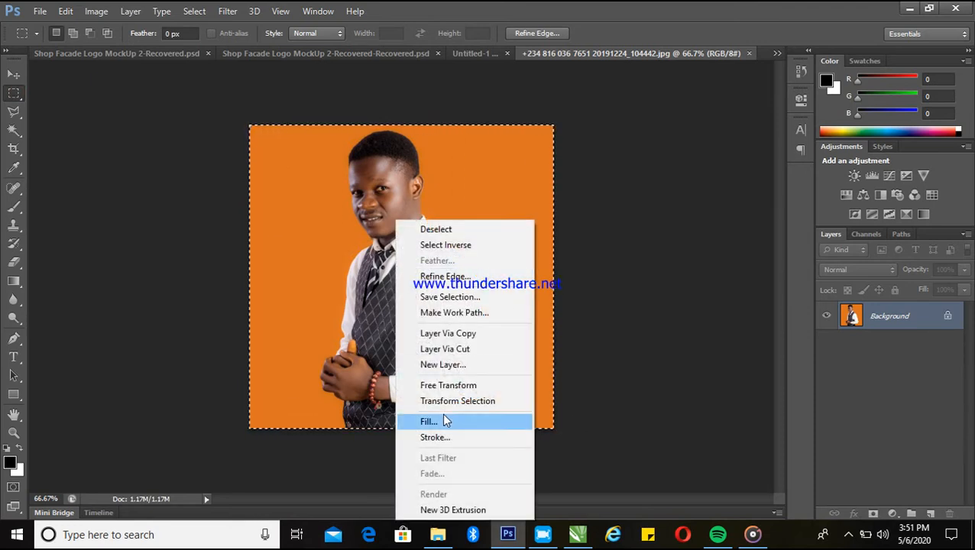
left_click(325, 227)
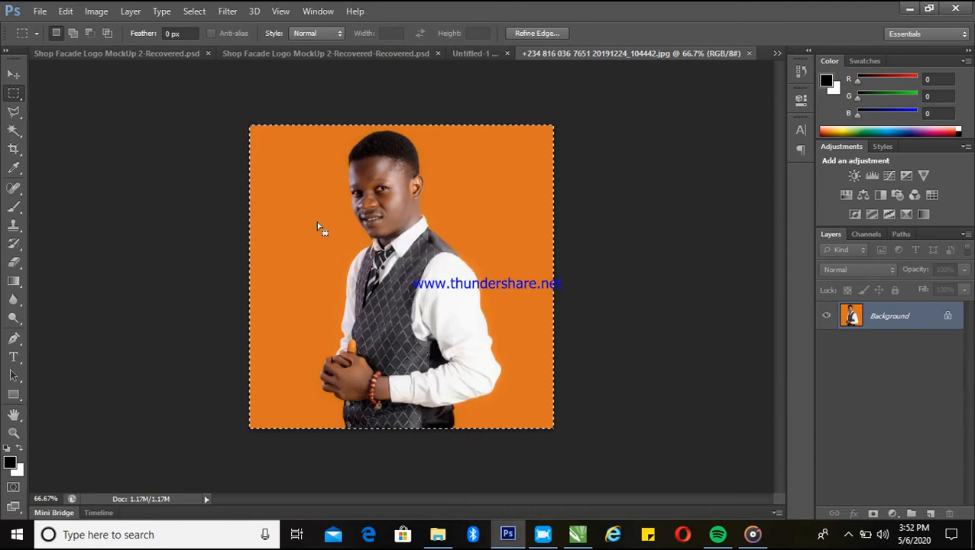
left_click(61, 13)
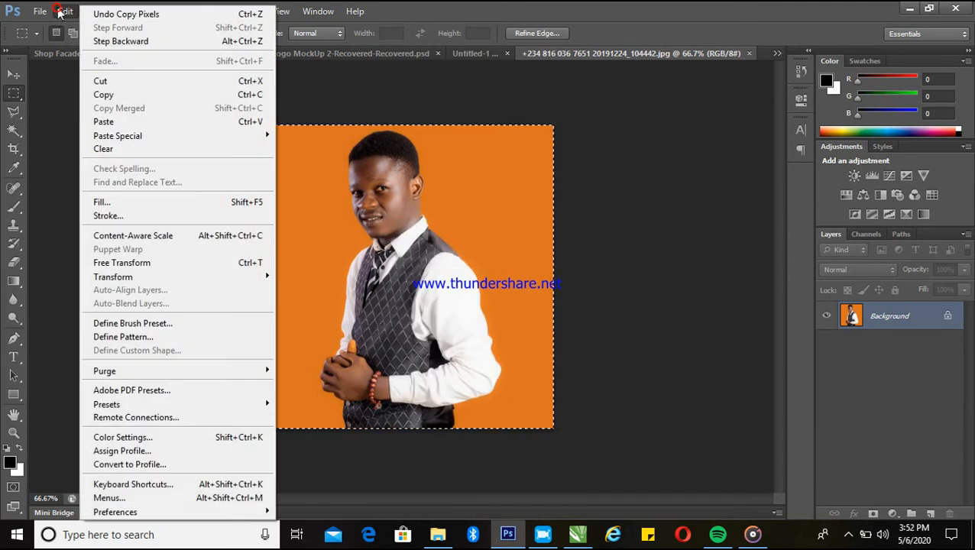
left_click(104, 93)
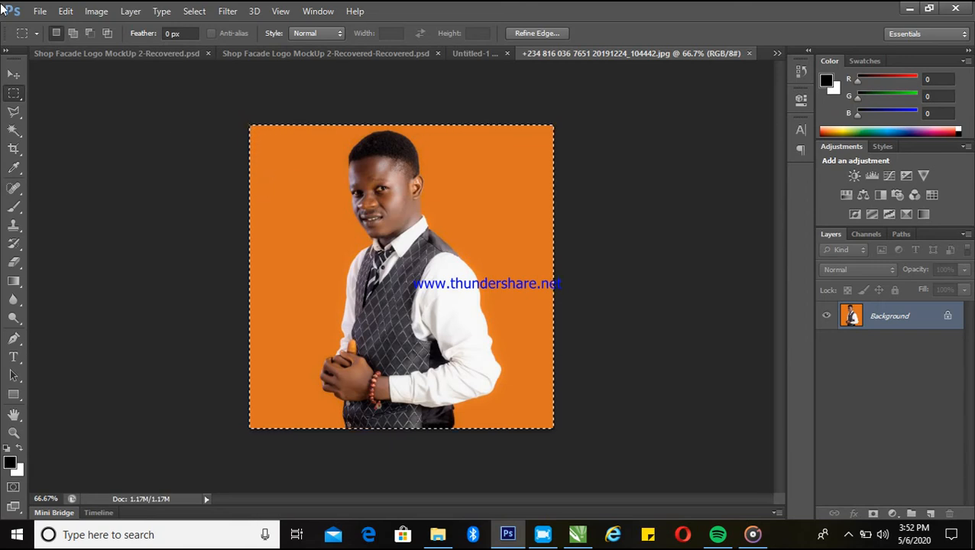
- Create a new transparent document at the copied image's size and paste the portrait into it
left_click(39, 13)
left_click(52, 27)
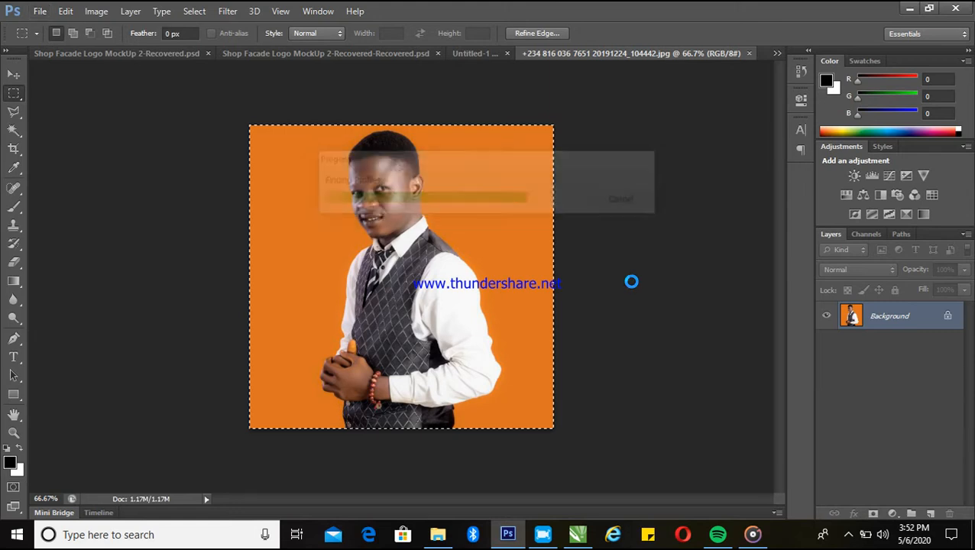
left_click(632, 123)
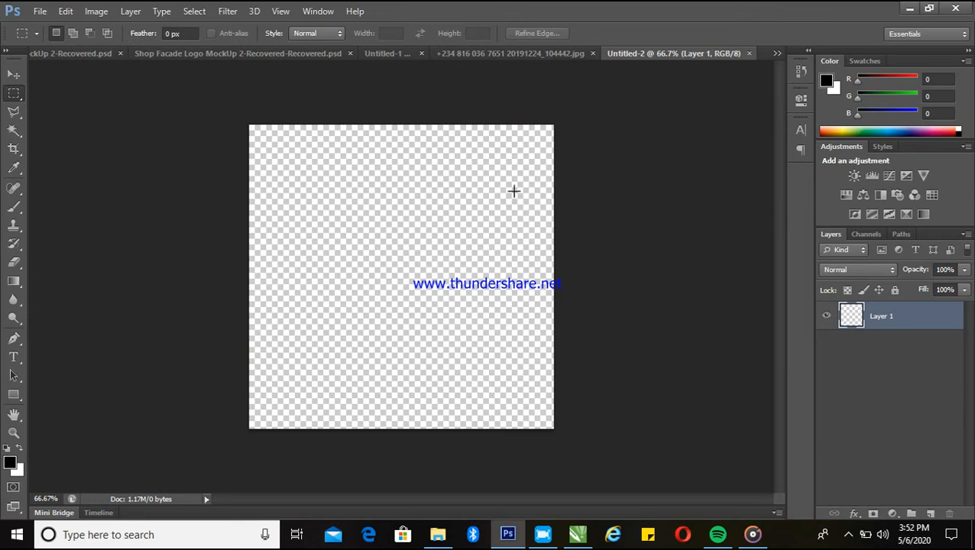
left_click(43, 11)
mouse_move(65, 11)
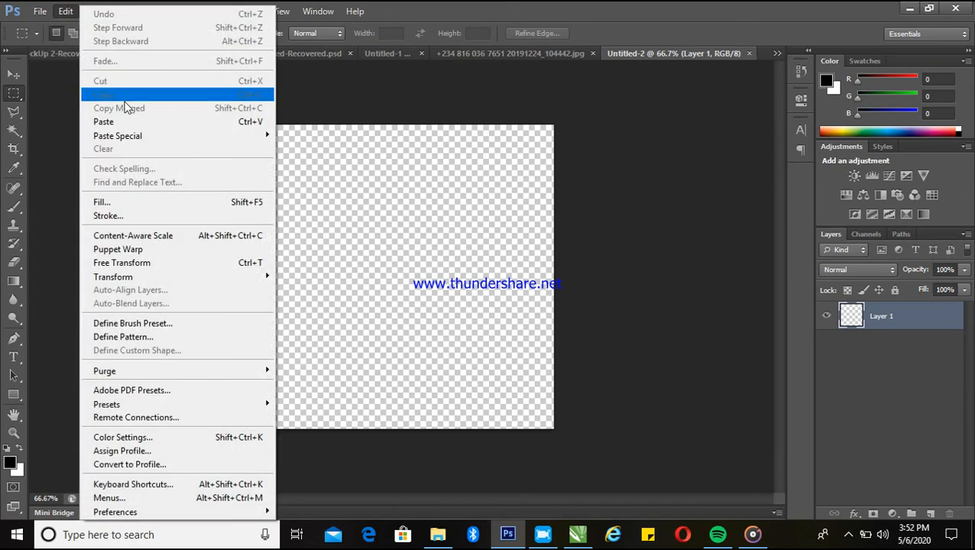
left_click(124, 121)
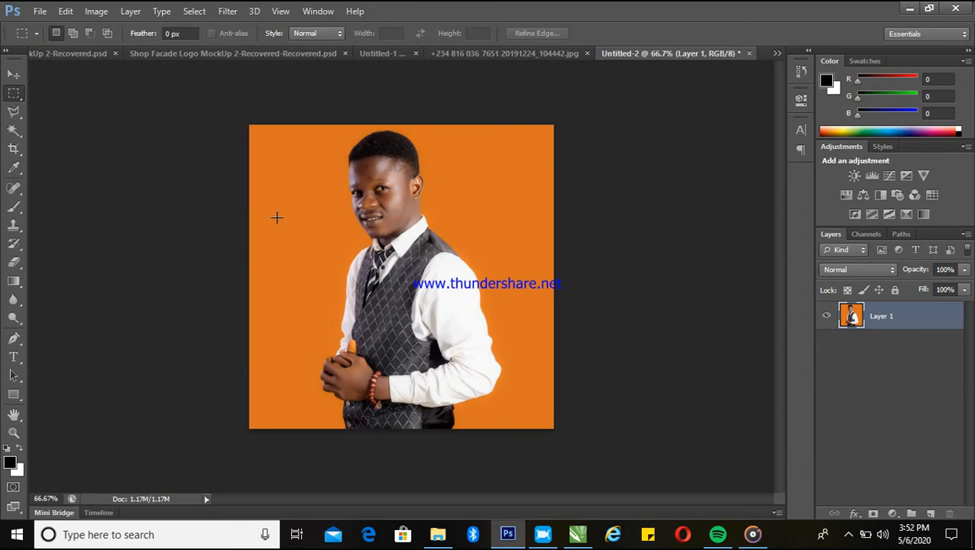
- Select the orange background with the Magic Wand tool, delete it, and deselect
left_click(14, 132)
left_click(272, 188)
key("Delete")
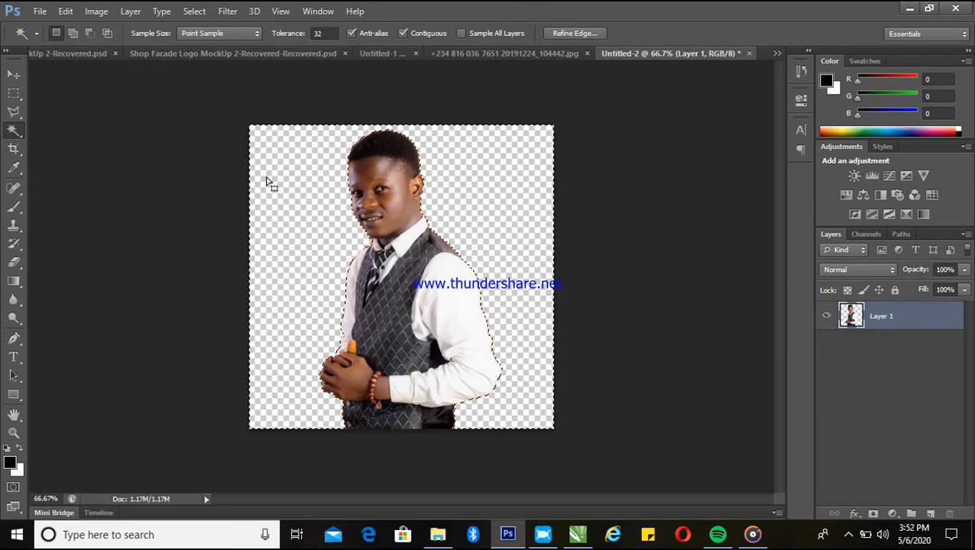
right_click(313, 168)
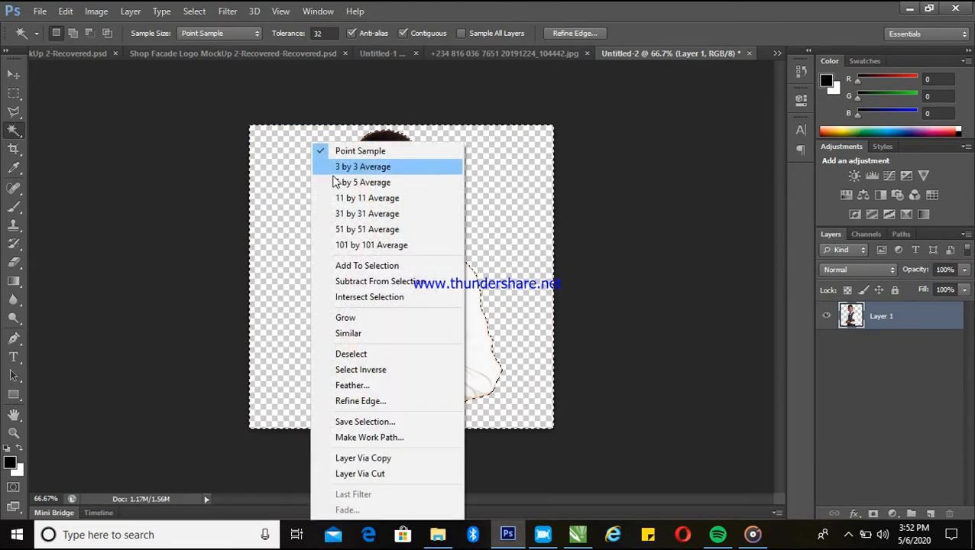
left_click(365, 354)
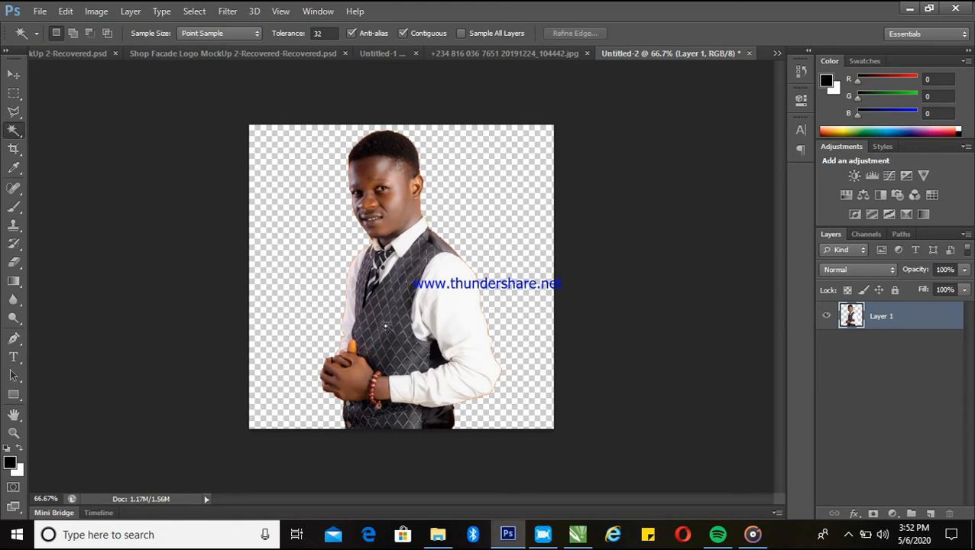
- Shift the cut-out figure slightly to the left within the canvas using the Move tool
left_click(14, 74)
mouse_move(433, 257)
left_mouse_down()
mouse_move(310, 285)
mouse_move(453, 253)
mouse_move(447, 281)
mouse_move(431, 256)
mouse_move(426, 264)
left_mouse_up()
key("ctrl+z")
key("ctrl+z")
left_click_drag(418, 260, 423, 265)
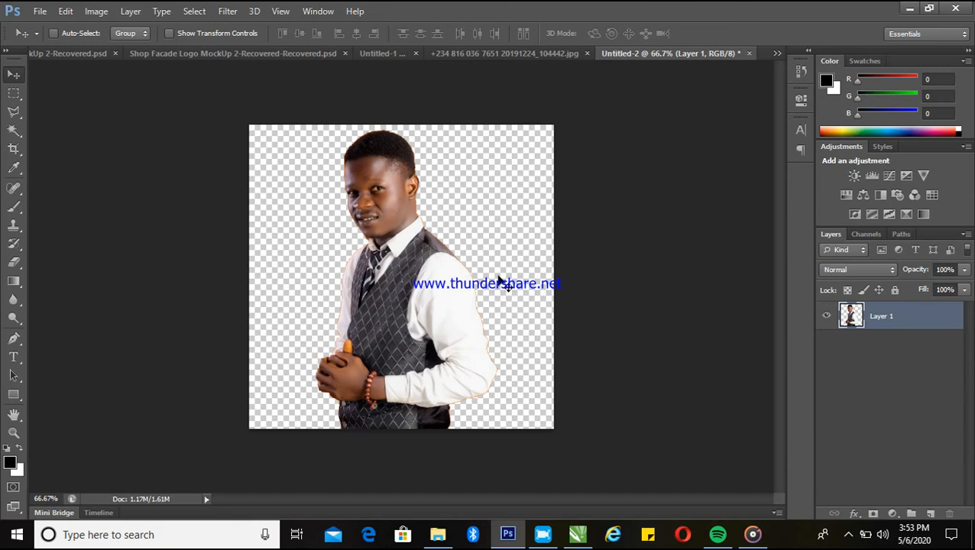
- Create another new transparent document and paste the original orange-background portrait into it
key("Return")
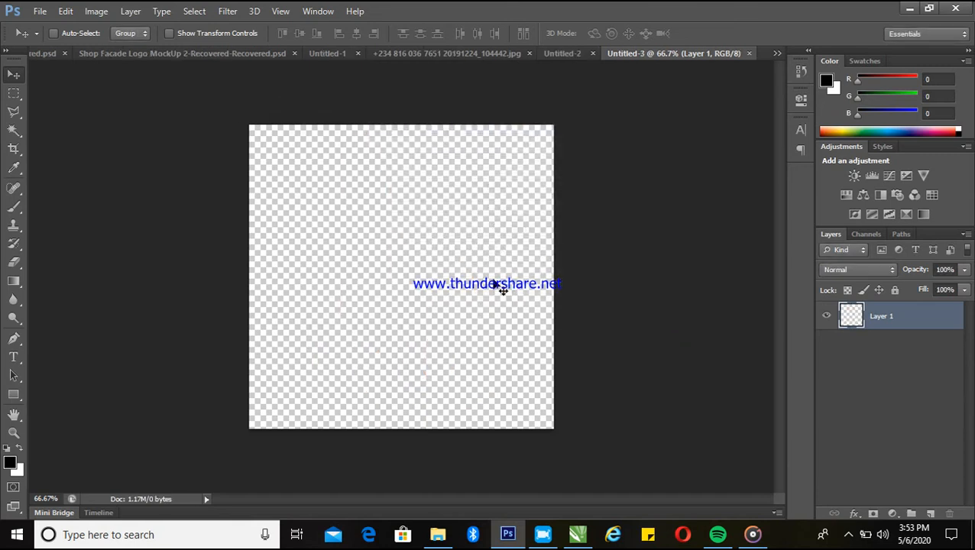
key("ctrl+v")
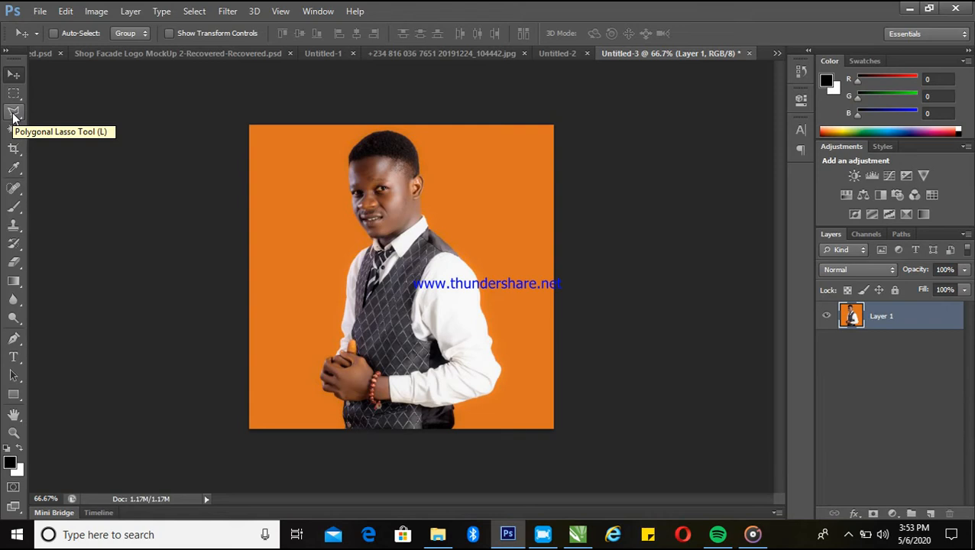
- Start a Polygonal Lasso outline at the man's outer sleeve edge and trace it down to the cuff beside the clasped hands
left_click(15, 113)
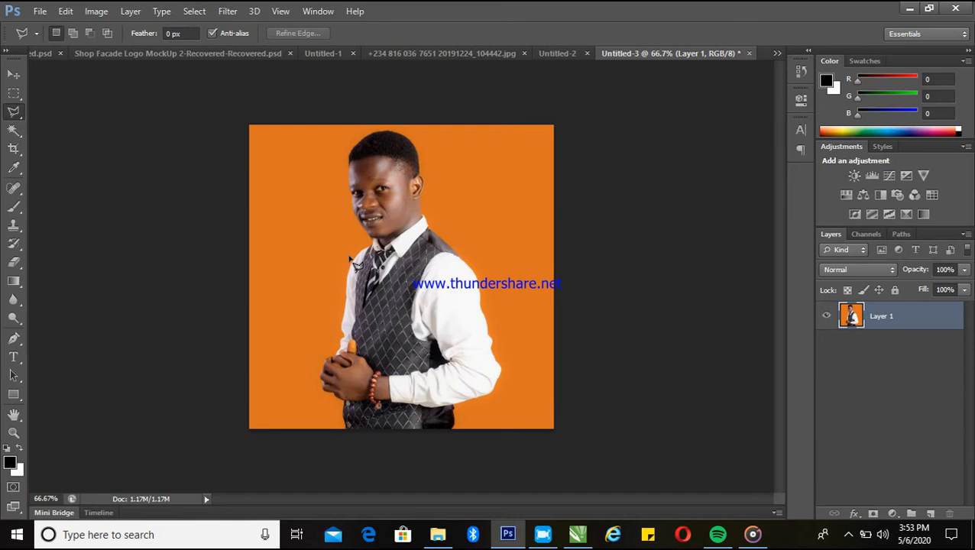
scroll(353, 261, "up", 3)
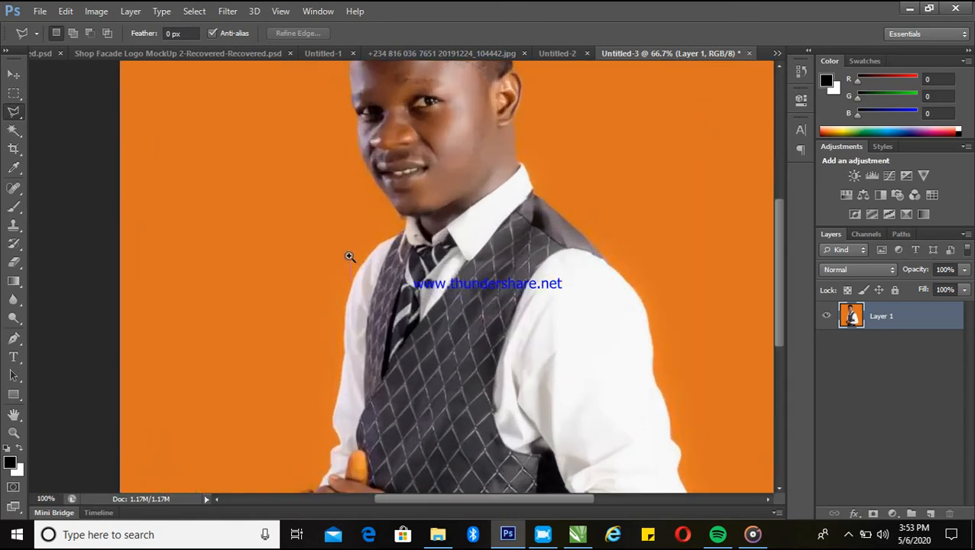
key("Escape")
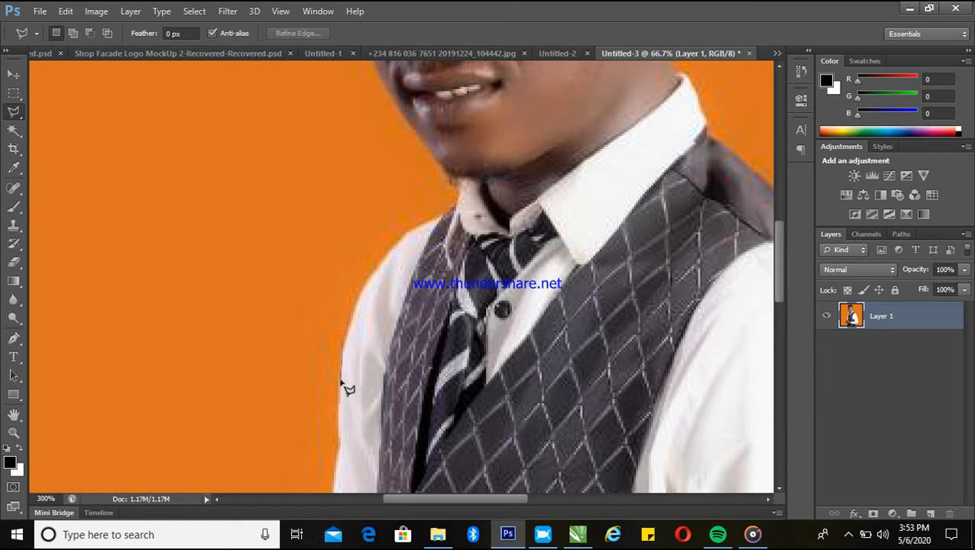
left_click(341, 379)
left_click_drag(340, 395, 346, 284)
left_click_drag(349, 351, 348, 311)
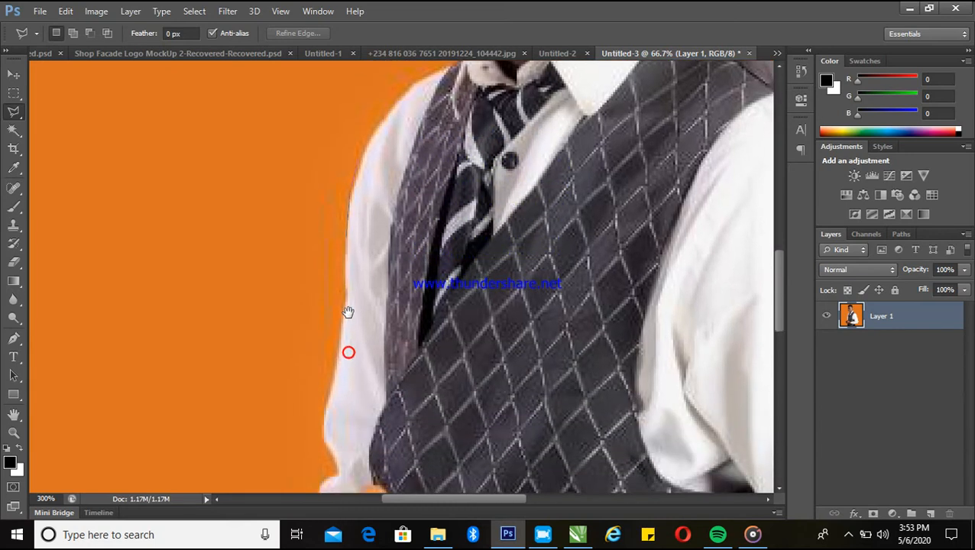
left_click(345, 268)
left_click(345, 297)
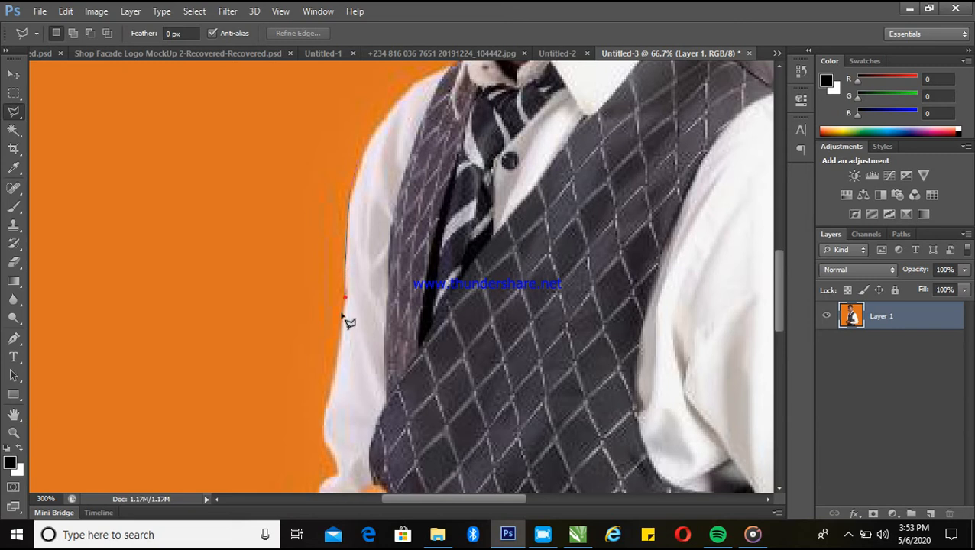
left_click(339, 352)
left_click(324, 411)
left_click(325, 441)
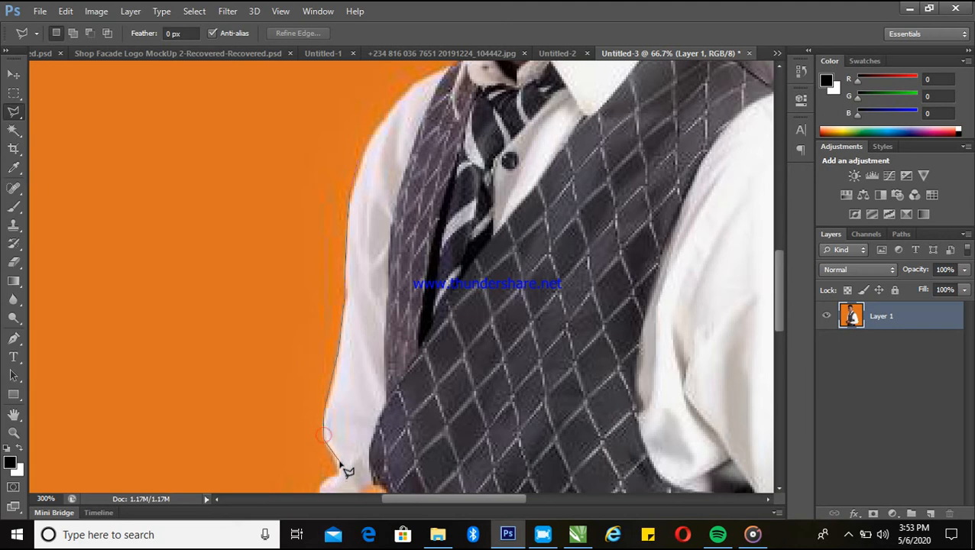
left_click(337, 474)
- Continue the lasso outline along the cuff and over the knuckles to the outer edge of the clasped hands
scroll(321, 467, "down", 5)
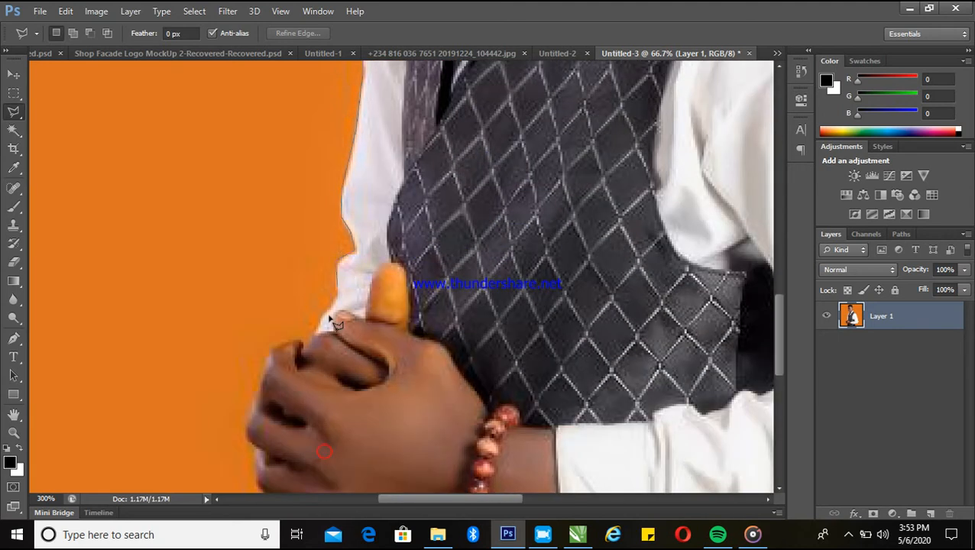
left_click(337, 289)
left_click(338, 299)
left_click(323, 315)
left_click(313, 336)
left_click(304, 346)
left_click(242, 429)
- Continue the lasso outline beneath the clasped hands and down the waistcoat to the photo's bottom edge
scroll(260, 481, "down", 3)
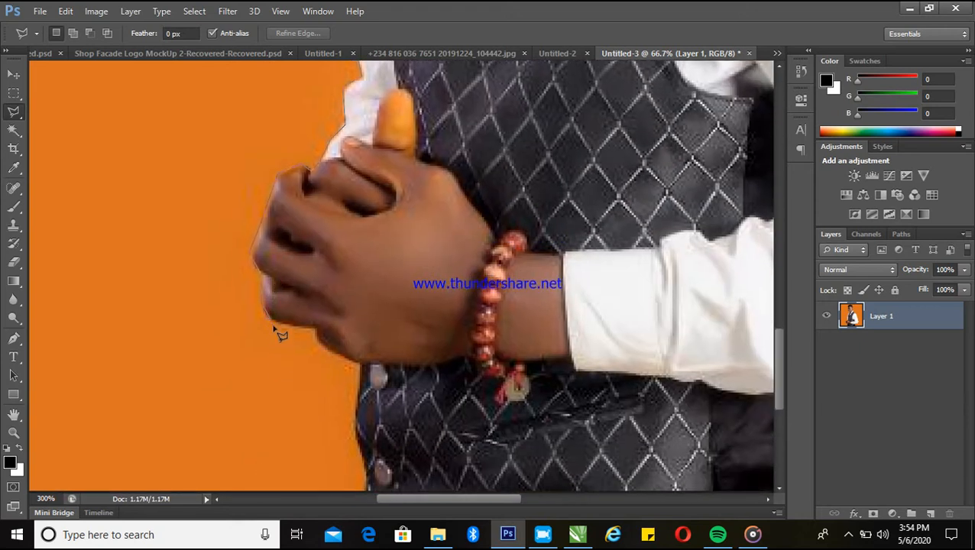
left_click(314, 332)
left_click(320, 348)
left_click(357, 405)
left_click(367, 477)
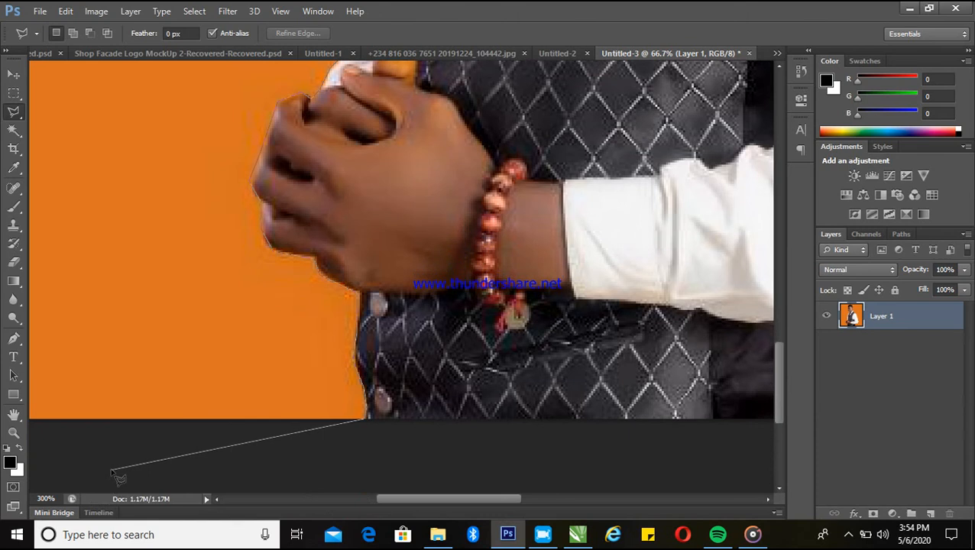
- Carry the lasso outline off the canvas below the photo and around its lower-left corner
left_click(109, 468)
left_click(75, 304)
key("BackSpace")
left_click(158, 318)
left_click_drag(95, 182, 312, 237)
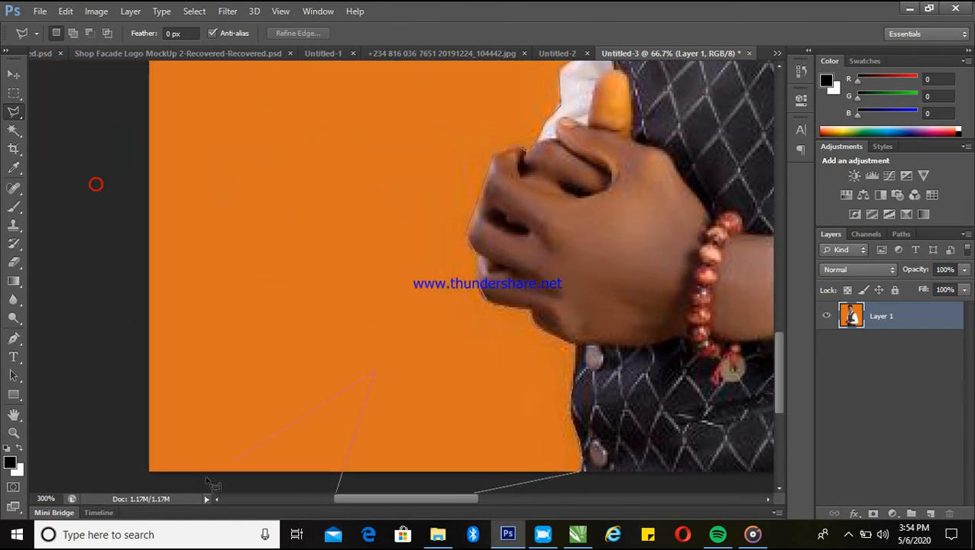
left_click(137, 480)
left_click(41, 221)
scroll(40, 221, "down", 2)
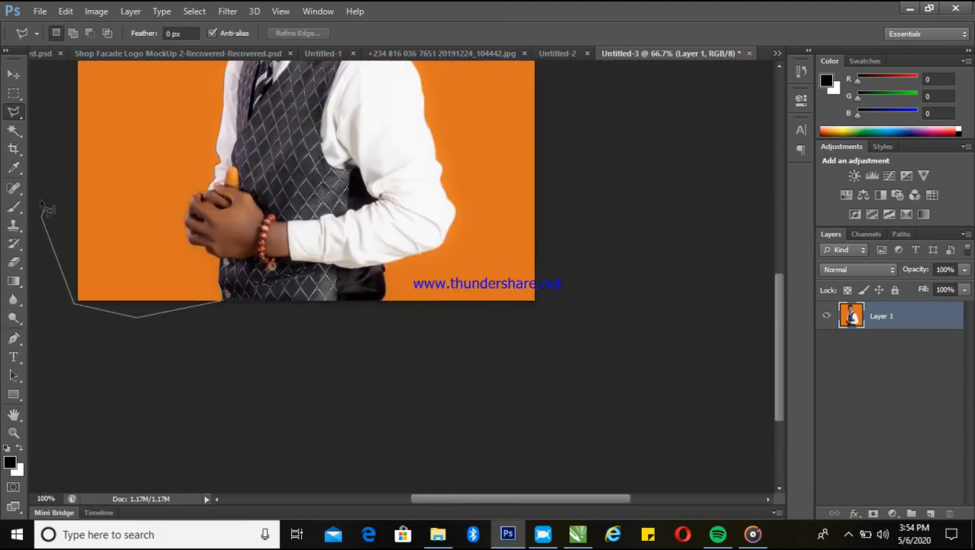
- Continue the lasso outline up outside the photo's left side and close it across the orange background at the shoulder
left_click(27, 173)
left_click(88, 203)
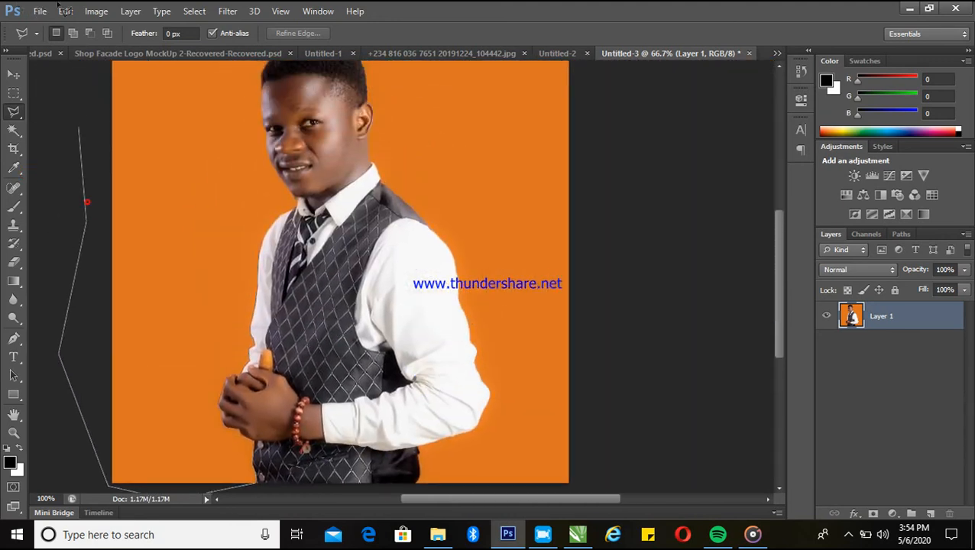
left_click(54, 145)
left_click(193, 292)
left_click(244, 341)
double_click(239, 321)
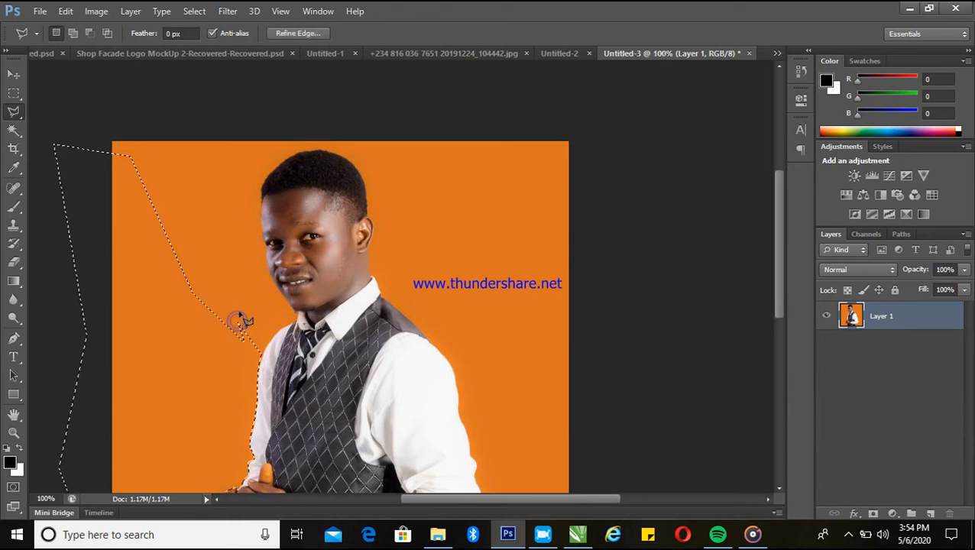
- Delete the enclosed orange background beside the man and deselect the area
key("Delete")
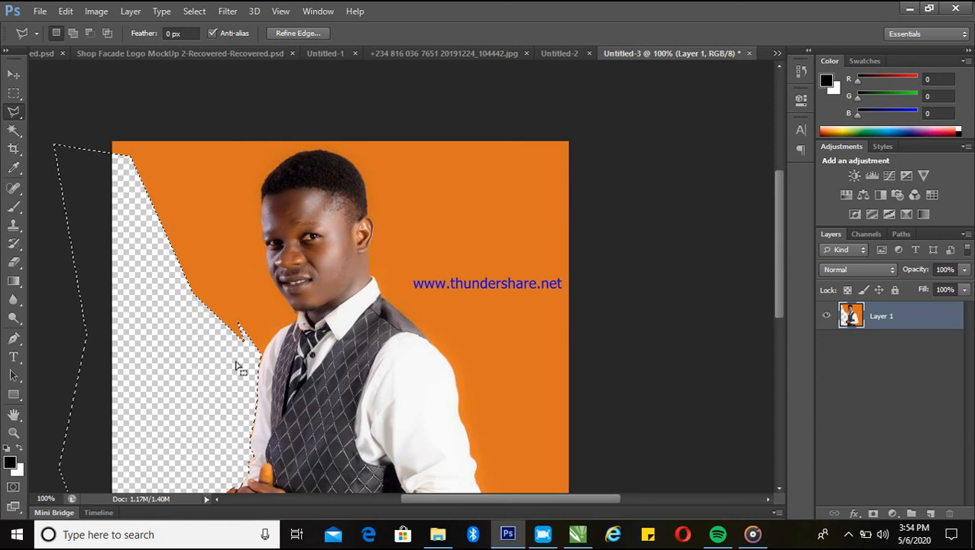
right_click(184, 348)
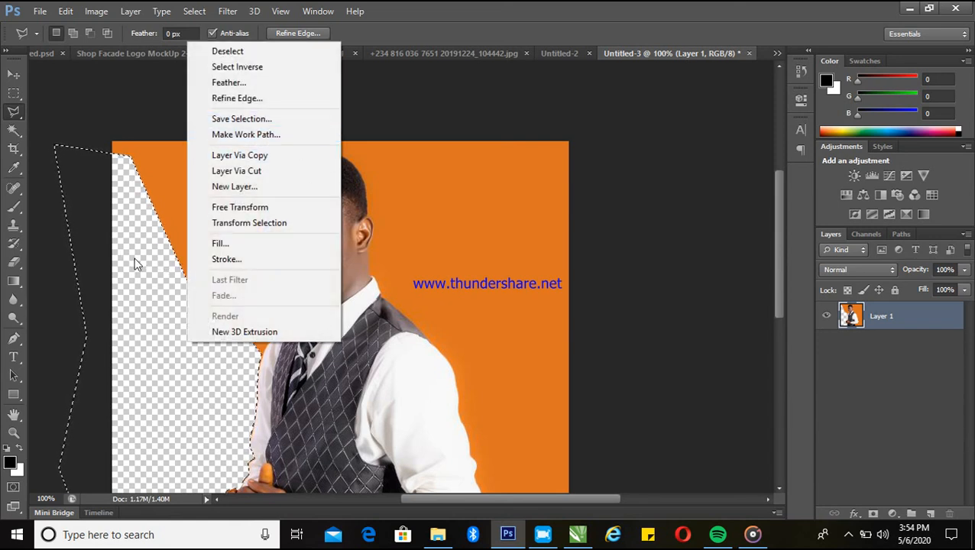
left_click(226, 50)
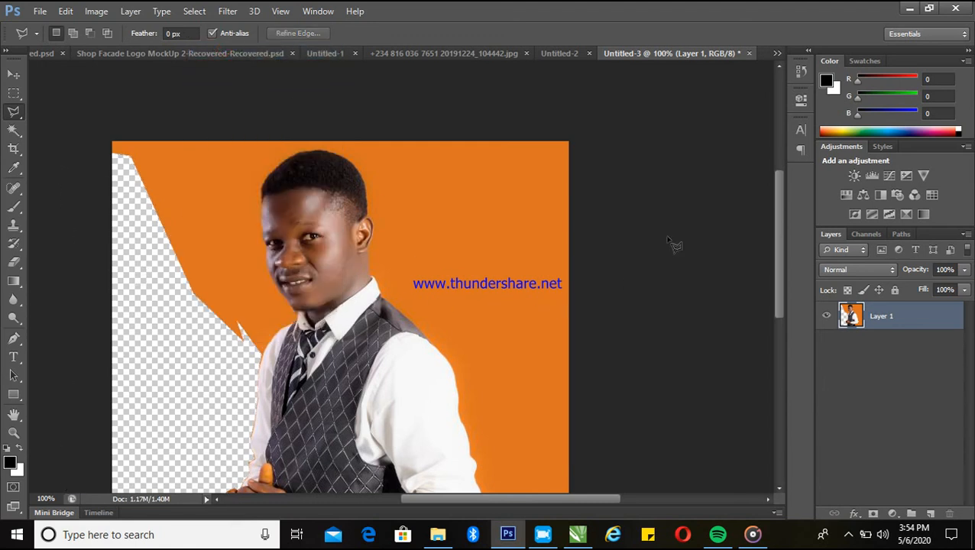
- Start a new Polygonal Lasso outline at the waistcoat's lower-right edge and trace it along the forearm's underside to the elbow
left_click_drag(776, 220, 779, 284)
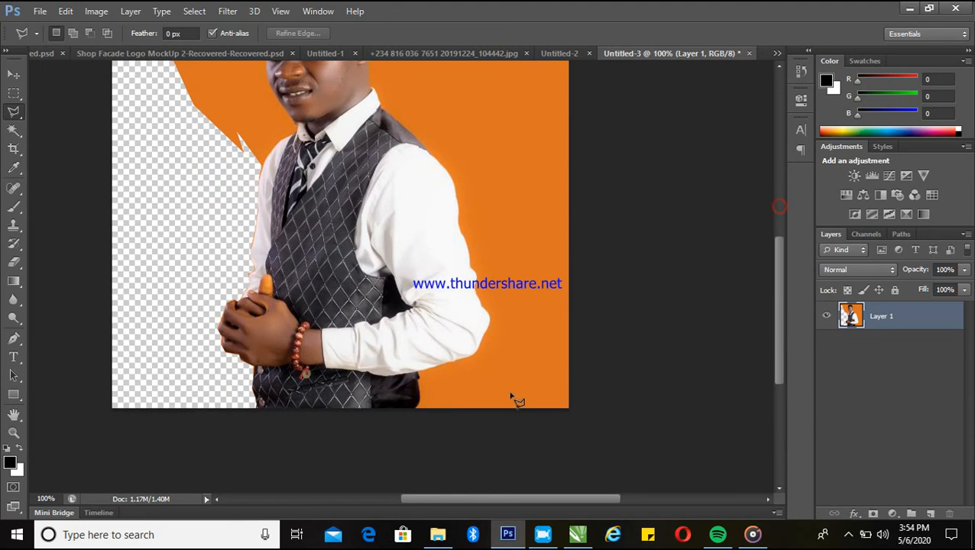
left_click(416, 411)
left_click(420, 392)
scroll(463, 370, "up", 1)
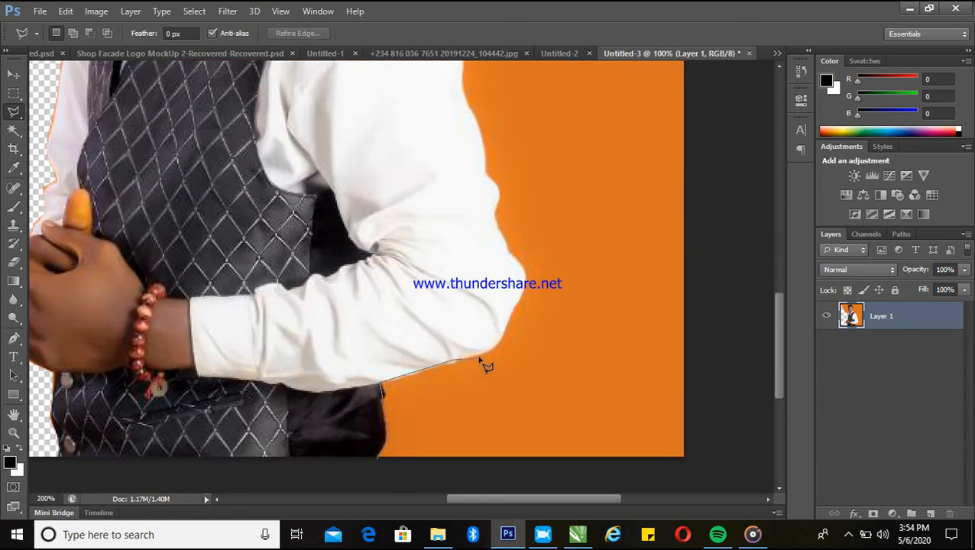
left_click(479, 356)
left_click(495, 345)
- Continue the lasso outline around the elbow and up the outer edge of the white sleeve
left_click(512, 314)
left_click(496, 221)
left_click(489, 173)
left_click(482, 135)
- Continue the lasso outline up the upper arm and over the shoulder to the shirt collar
left_click_drag(458, 118, 444, 305)
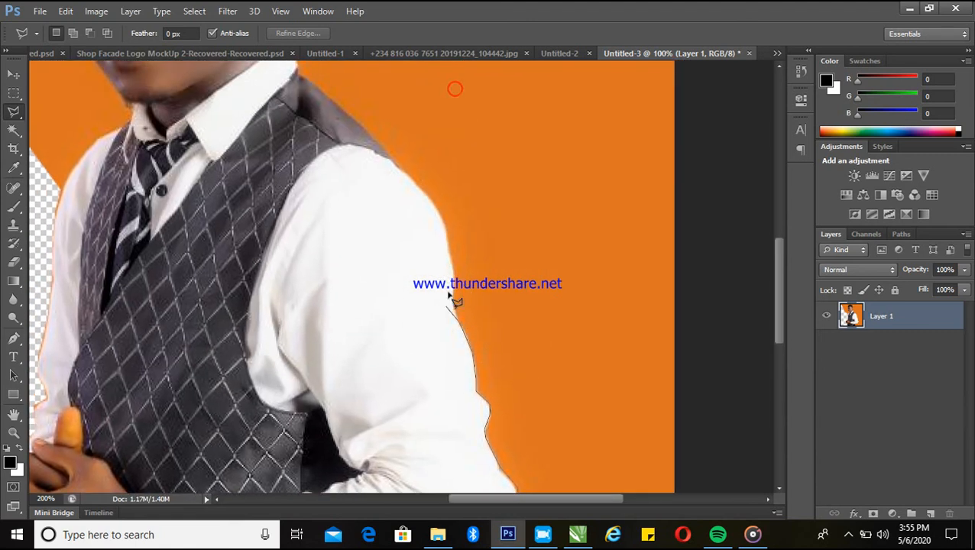
left_click(450, 263)
left_click(452, 257)
left_click(444, 220)
left_click(425, 194)
left_click_drag(340, 97, 336, 306)
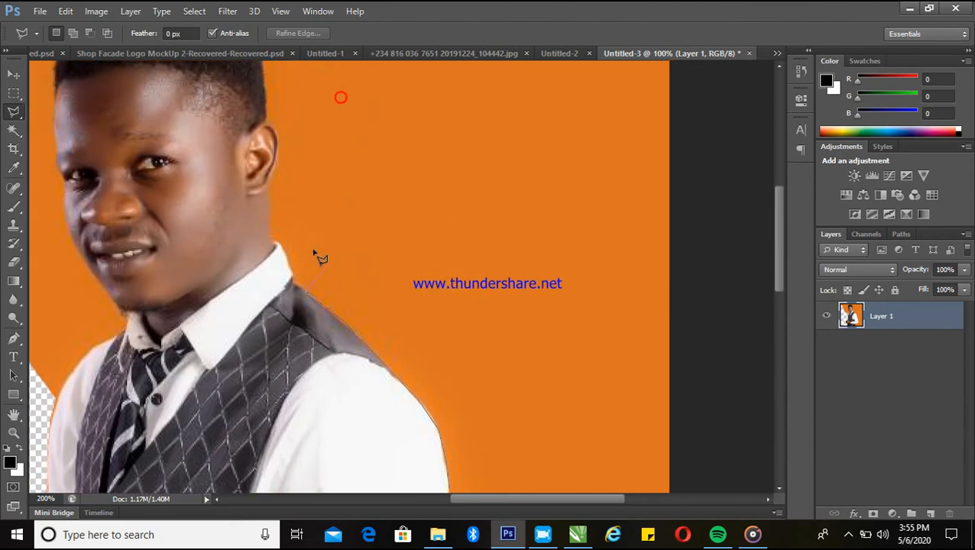
left_click(296, 282)
- Route the lasso outline across the background and outside the photo's right and bottom edges, closing it at the starting point
left_click(370, 127)
left_click(555, 153)
left_click(721, 227)
left_click_drag(632, 326, 471, 31)
left_click(594, 245)
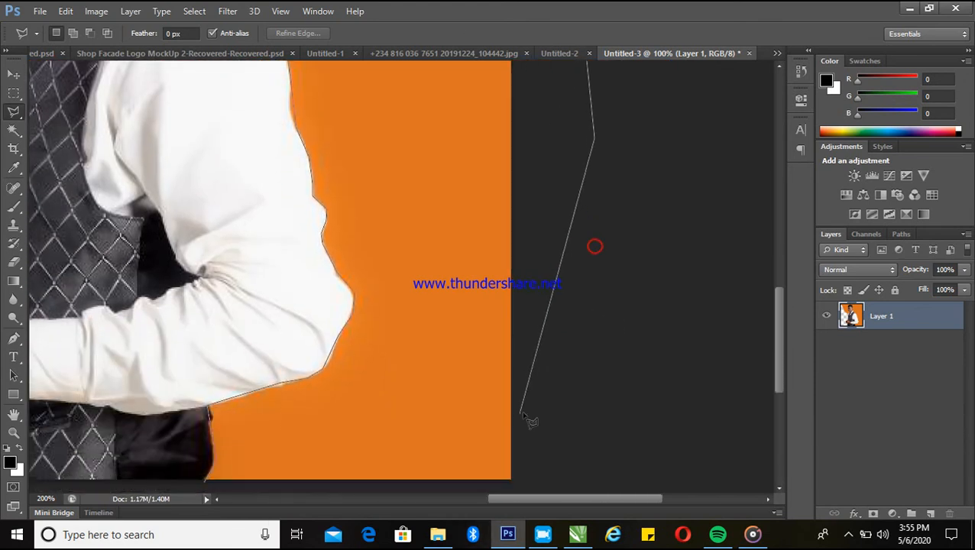
left_click(545, 403)
left_click(487, 462)
left_click(289, 445)
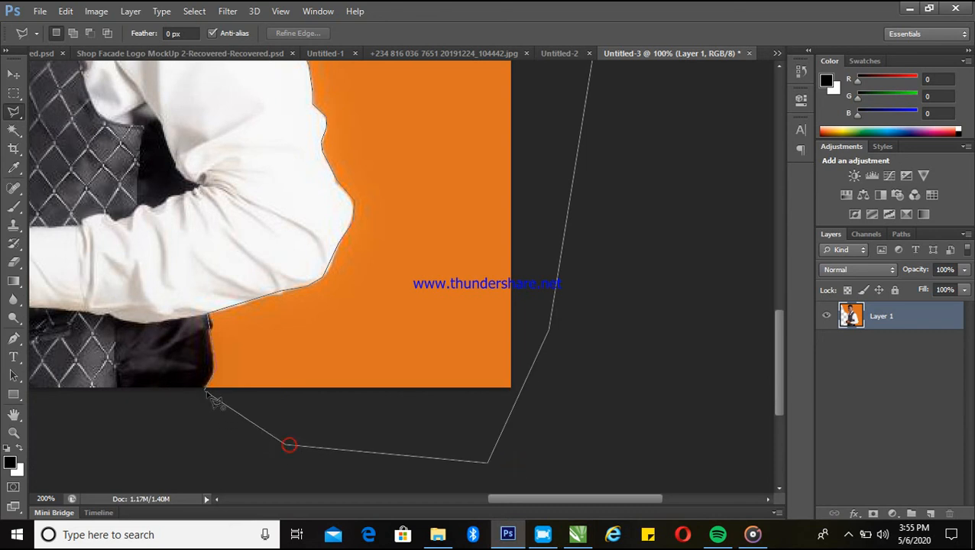
left_click(209, 393)
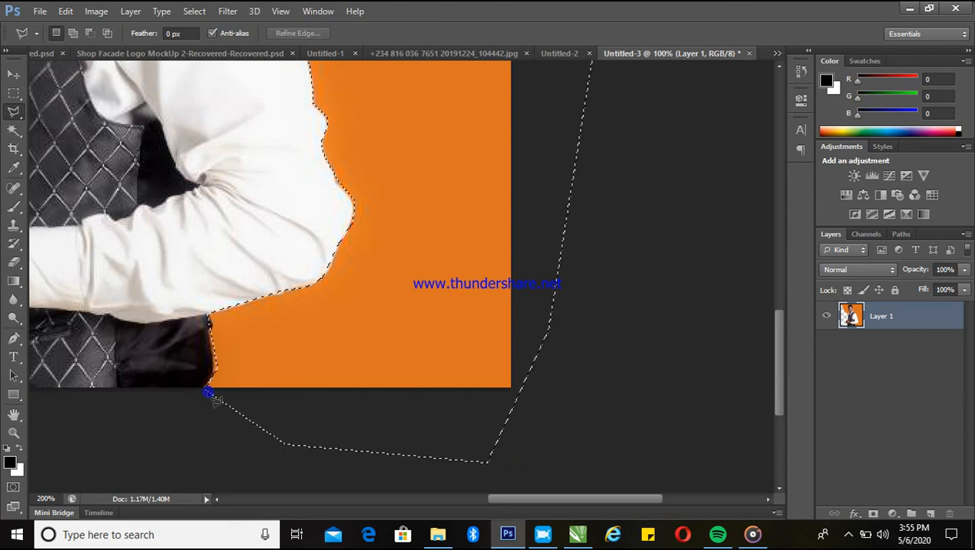